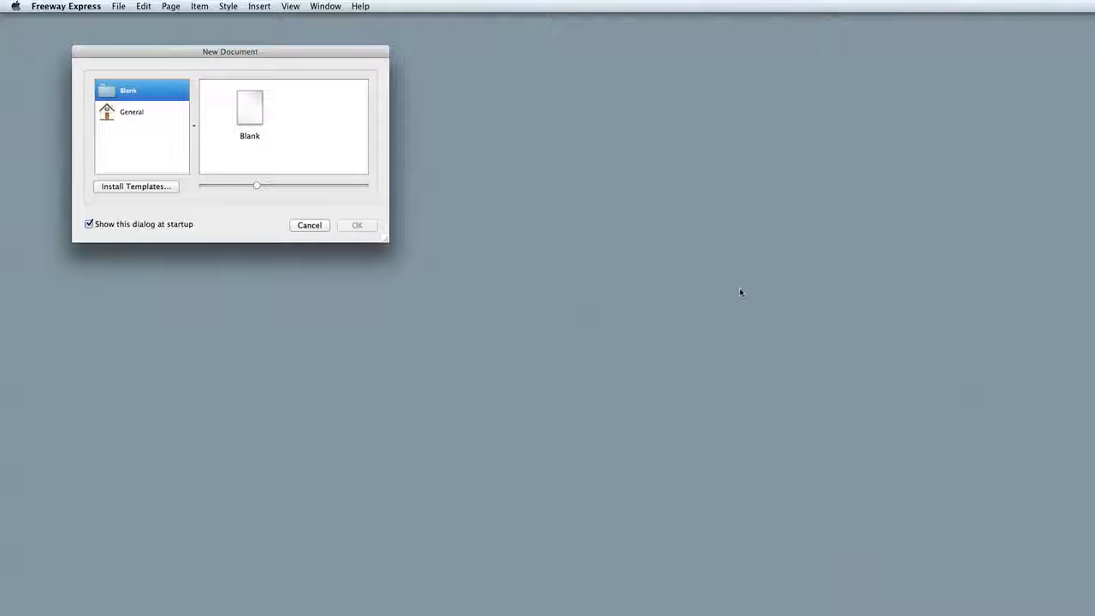
- Choose the Blank template to start the new site
{"action": "left_click", "coordinate": [254, 103]}
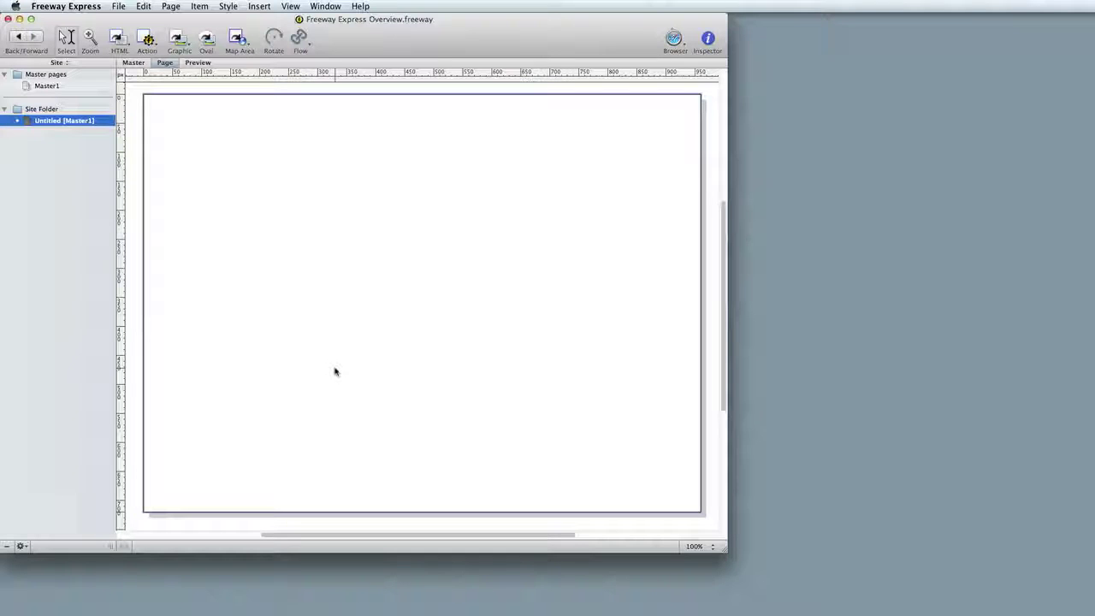
- Select the HTML box drawing tool for the empty untitled page
{"action": "left_click", "coordinate": [121, 44]}
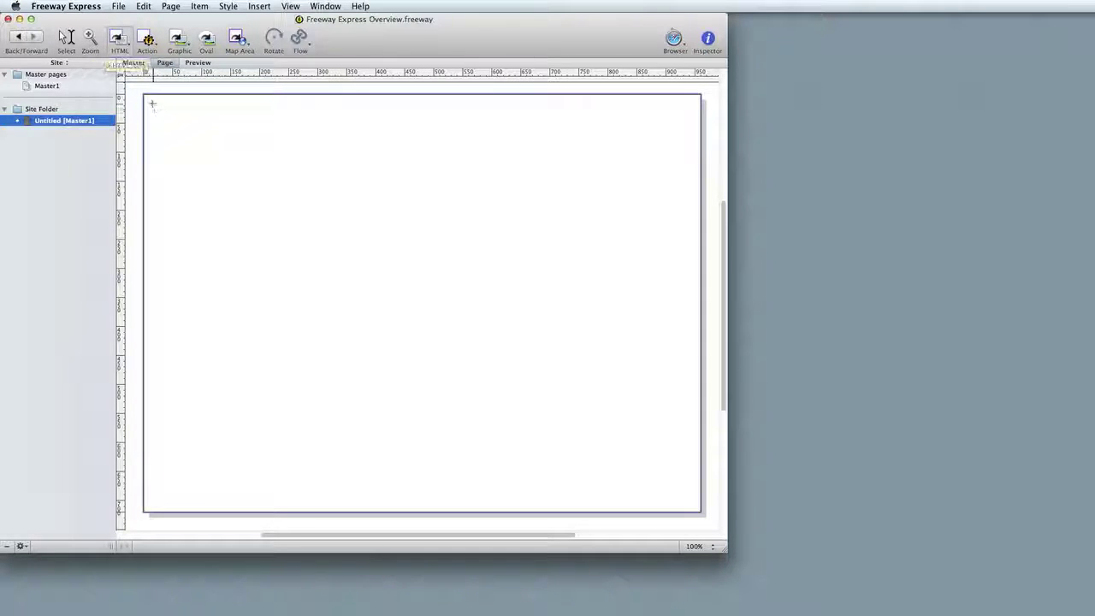
- Draw an HTML box about a third of the page wide in the top-left area
{"action": "left_click_drag", "start_coordinate": [152, 104], "coordinate": [366, 367]}
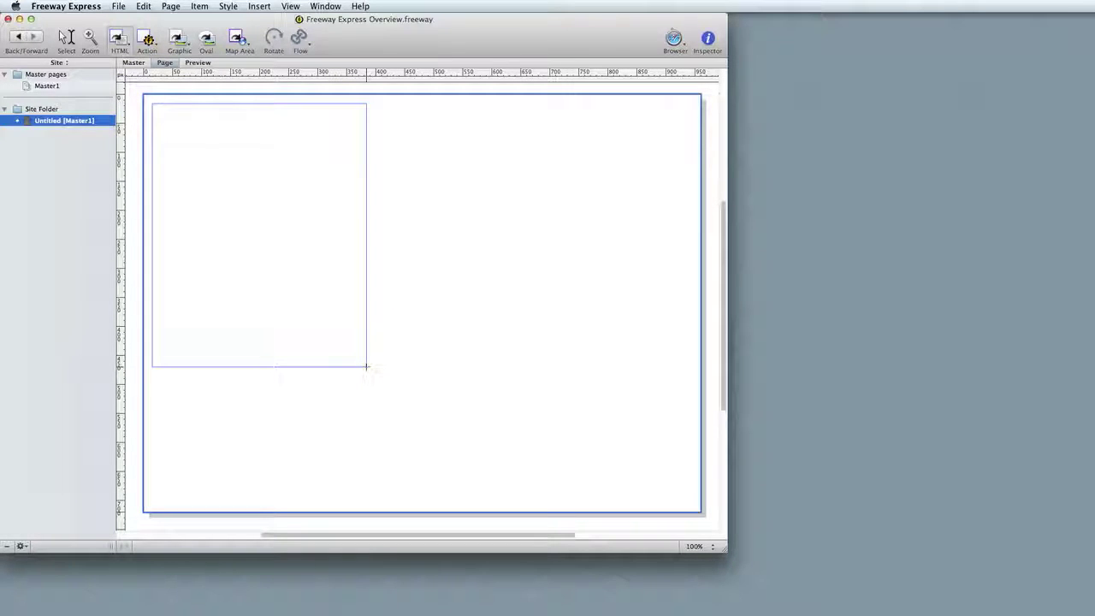
{"action": "left_click_drag", "start_coordinate": [366, 366], "coordinate": [366, 368]}
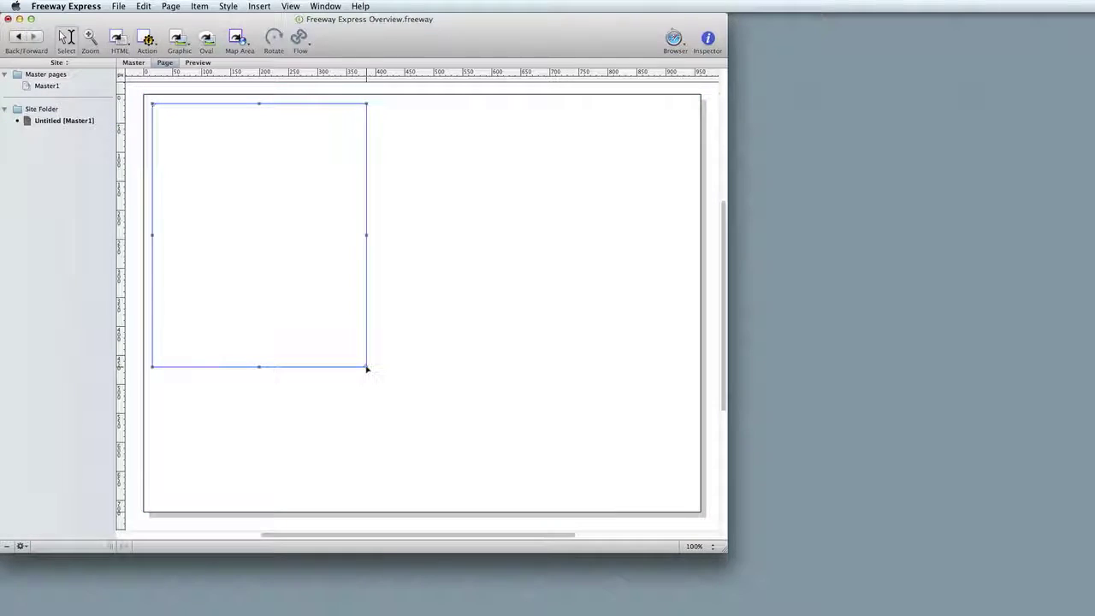
{"action": "left_click", "coordinate": [367, 370]}
- Type 'This is my text!' and then 'Now there is more text in the item.' into the HTML box
{"action": "double_click", "coordinate": [189, 141]}
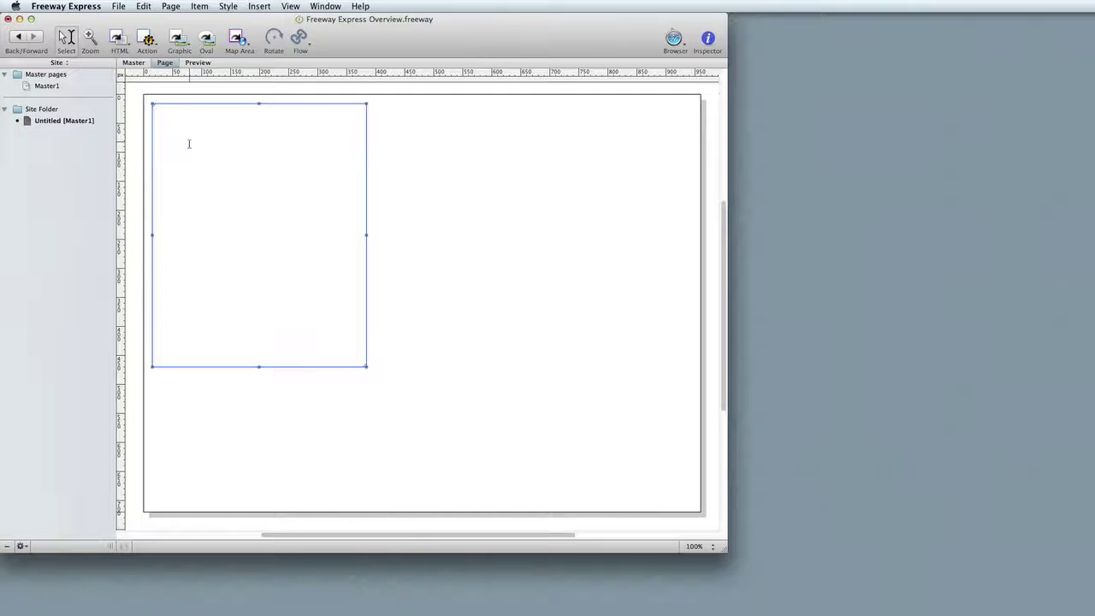
{"action": "type", "text": "This is my "}
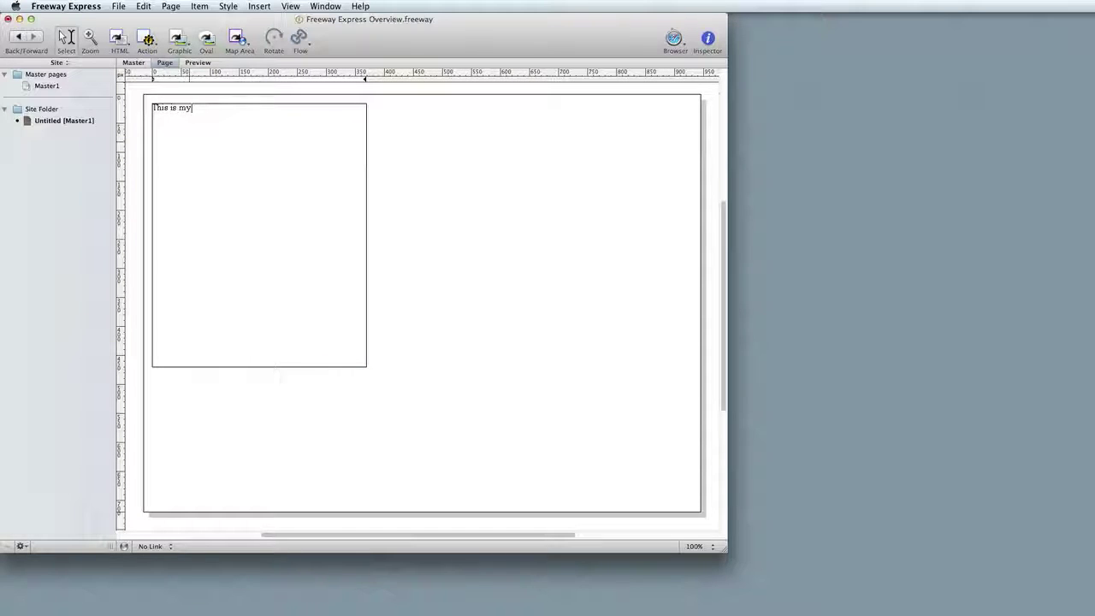
{"action": "type", "text": "text!"}
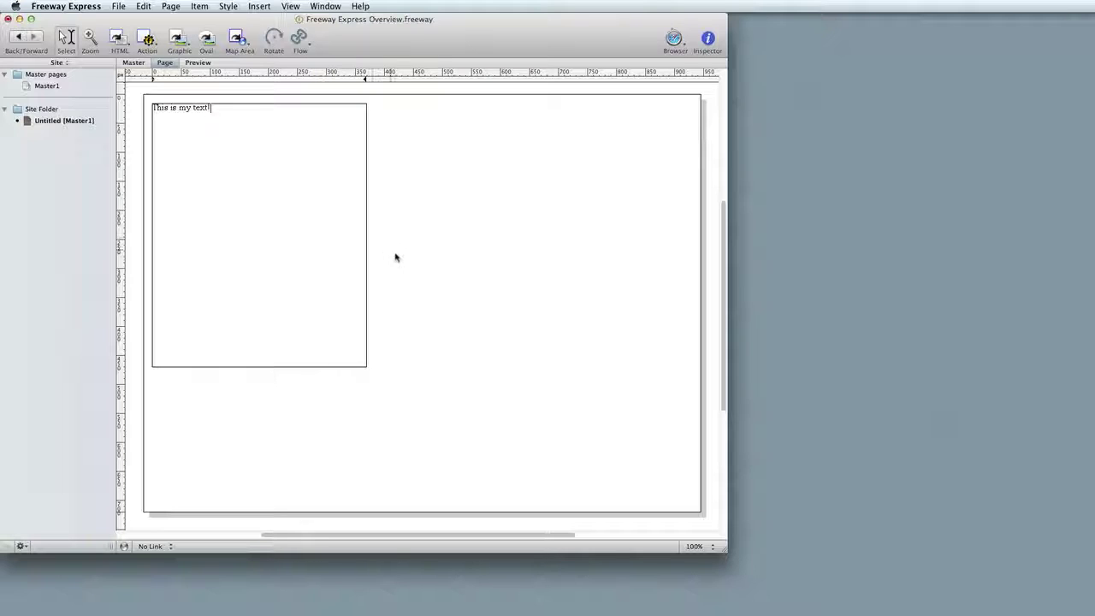
{"action": "key", "text": "Escape"}
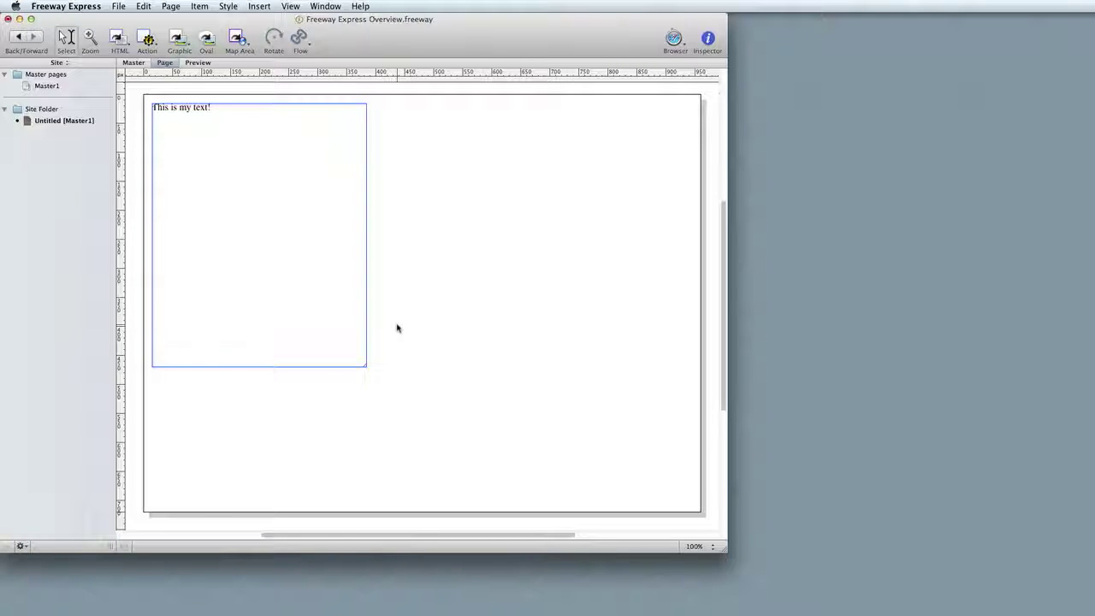
{"action": "left_click", "coordinate": [325, 306]}
{"action": "type", "text": "Now"}
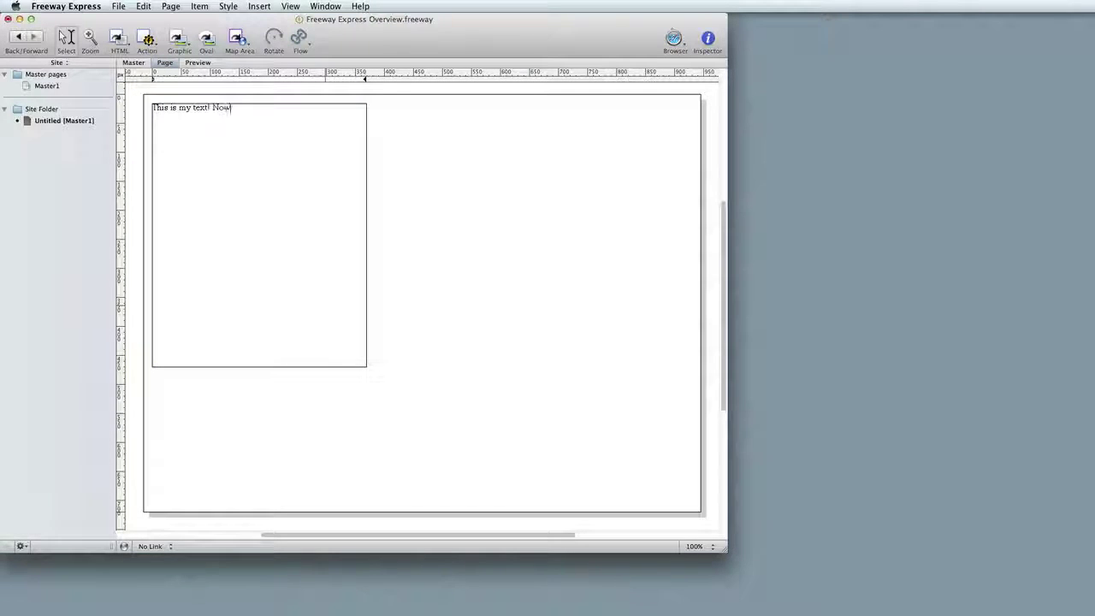
{"action": "type", "text": " there is more tex"}
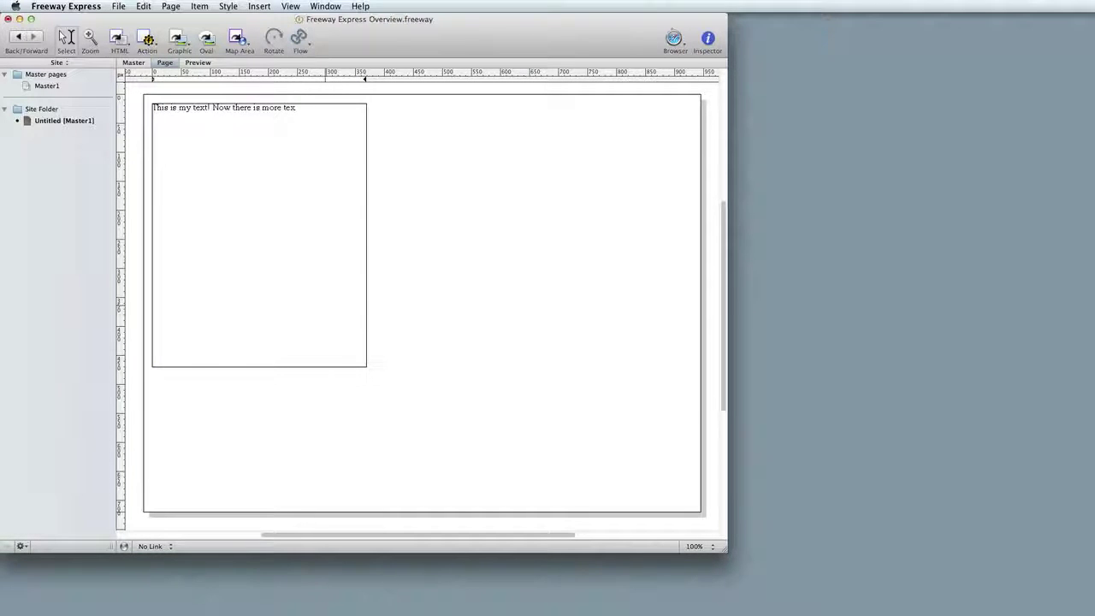
{"action": "type", "text": "t in the item"}
{"action": "type", "text": "."}
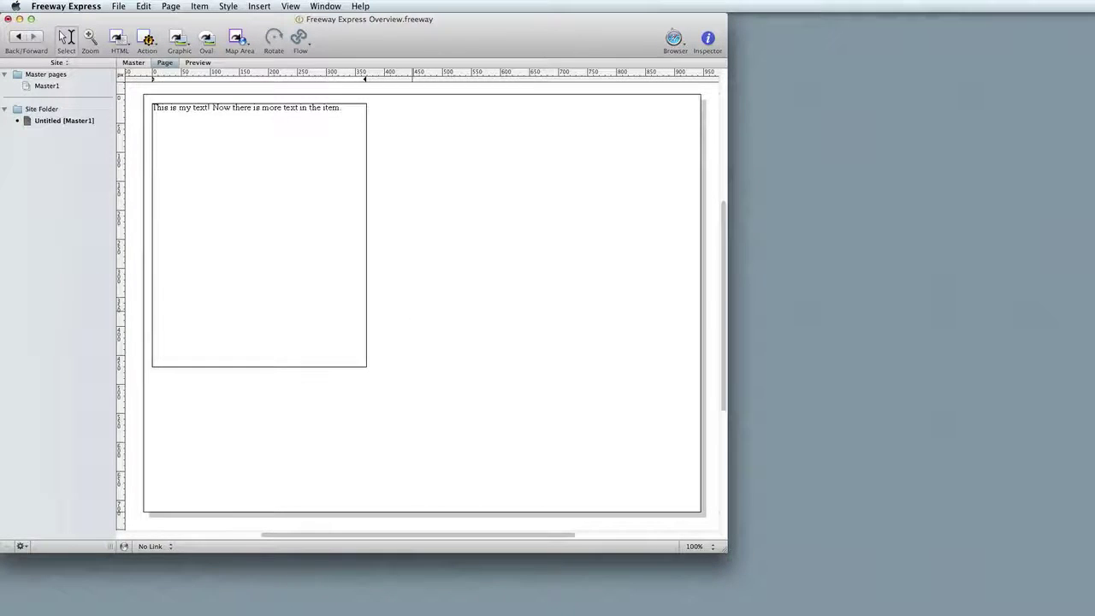
{"action": "left_click", "coordinate": [537, 174]}
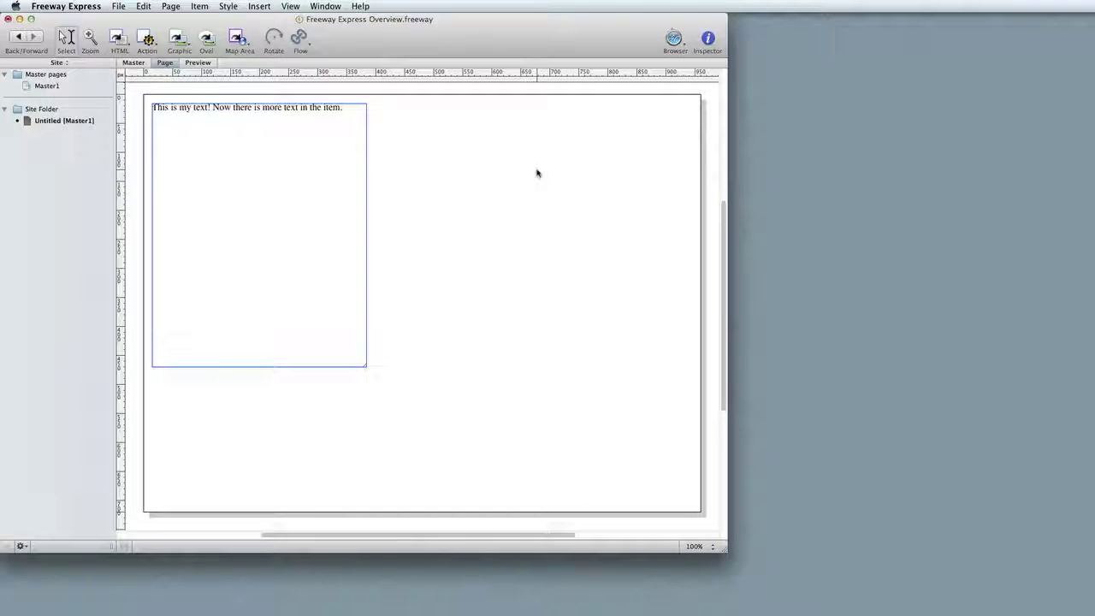
{"action": "left_click", "coordinate": [274, 234]}
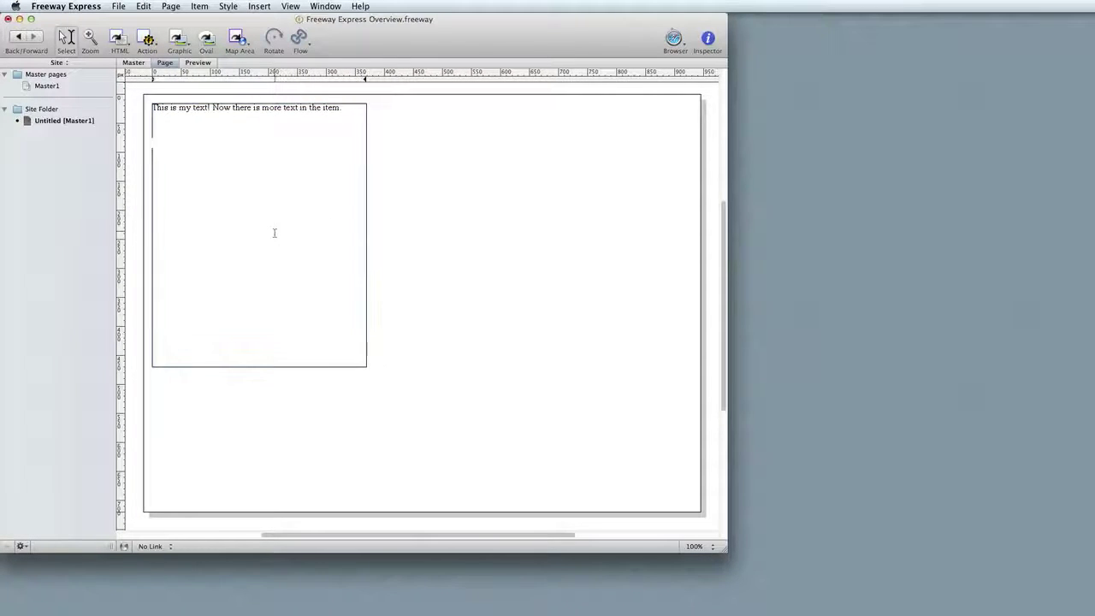
- Import lorem ipsum.txt from the Media folder into the text box below the sentence
{"action": "left_click", "coordinate": [119, 7]}
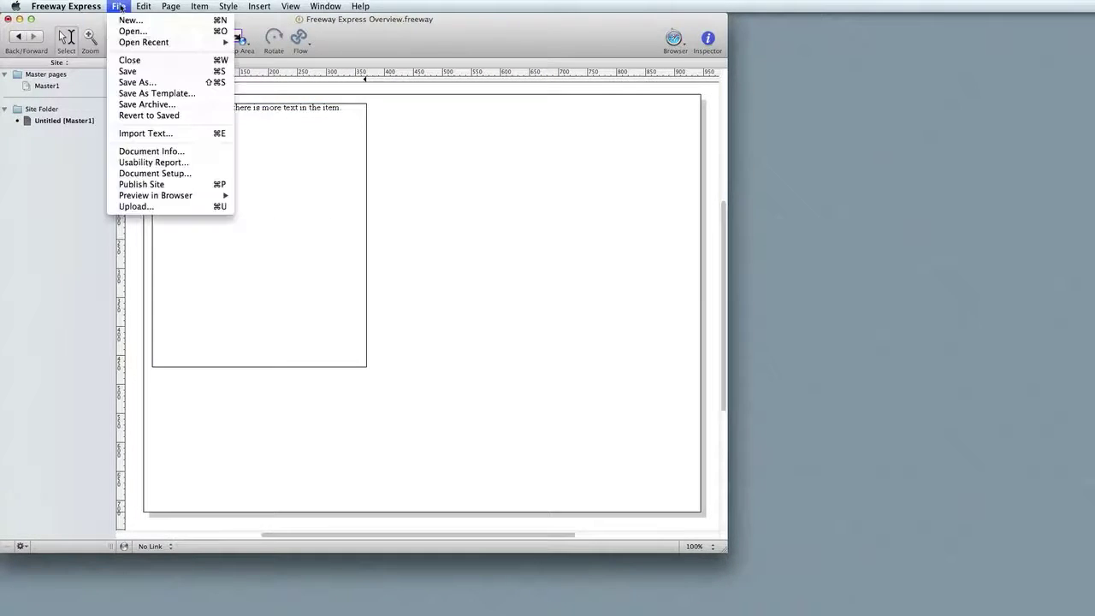
{"action": "left_click", "coordinate": [150, 134]}
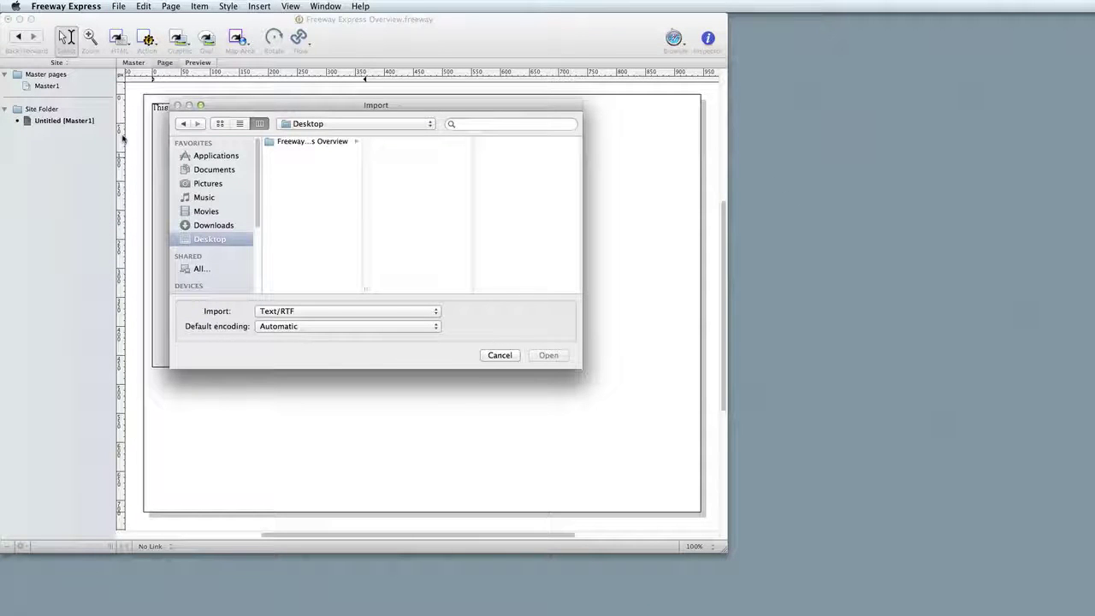
{"action": "left_click", "coordinate": [321, 141]}
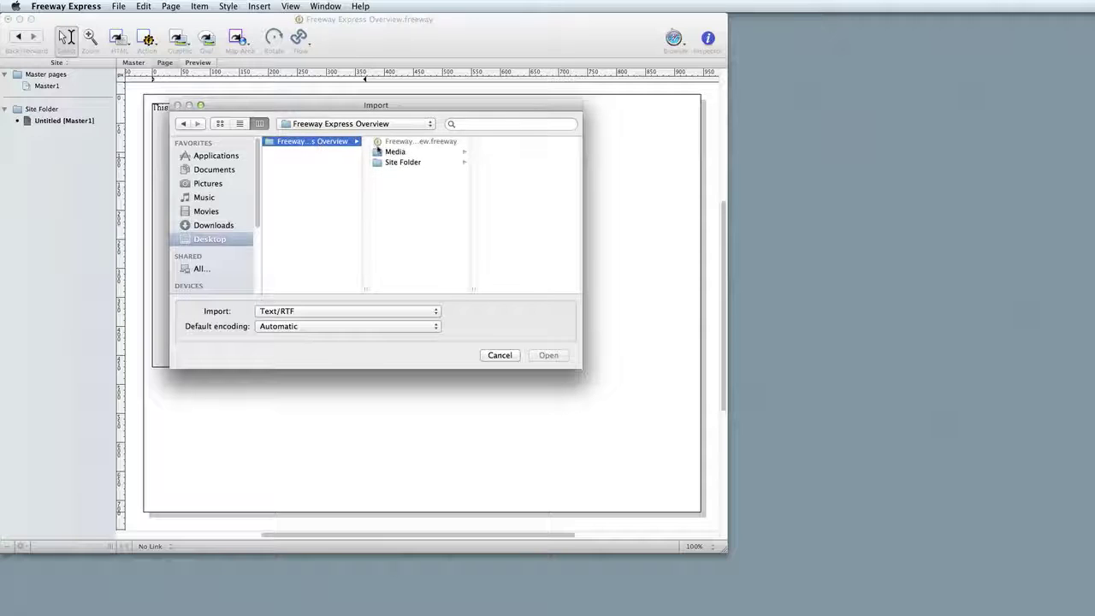
{"action": "left_click", "coordinate": [394, 152]}
{"action": "left_click", "coordinate": [491, 163]}
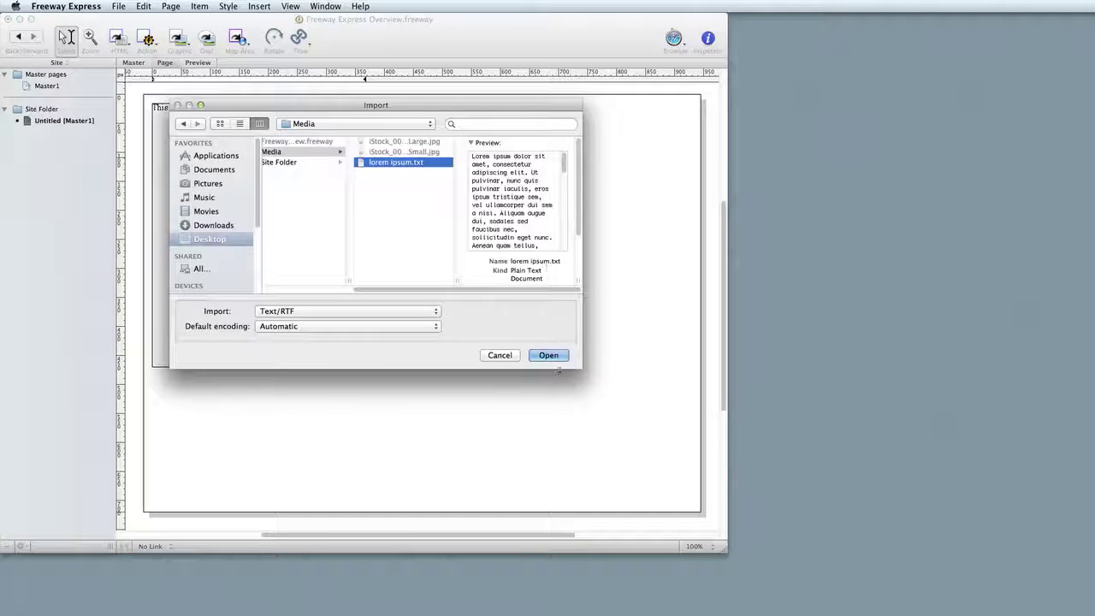
{"action": "left_click", "coordinate": [549, 355]}
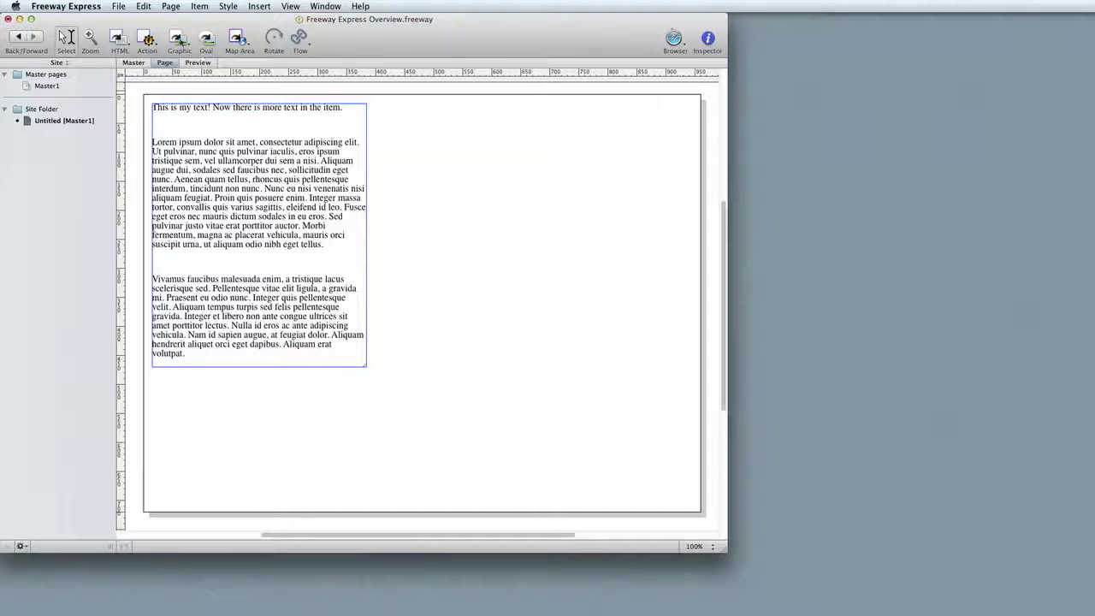
{"action": "left_click", "coordinate": [179, 40]}
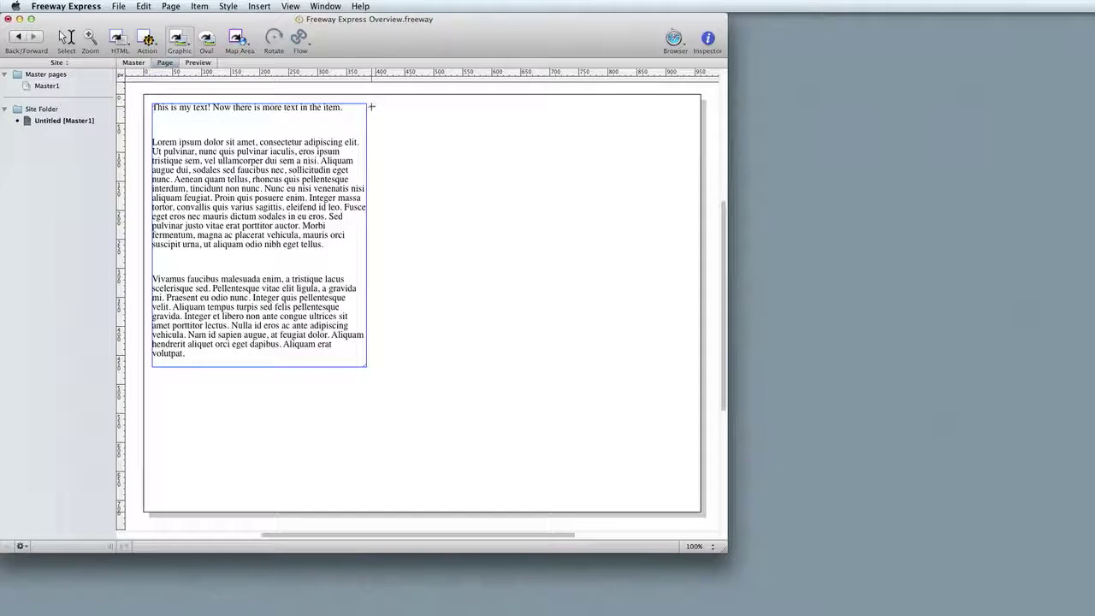
- Draw a graphic box across the upper right of the page beside the text box
{"action": "left_click_drag", "start_coordinate": [371, 104], "coordinate": [695, 280]}
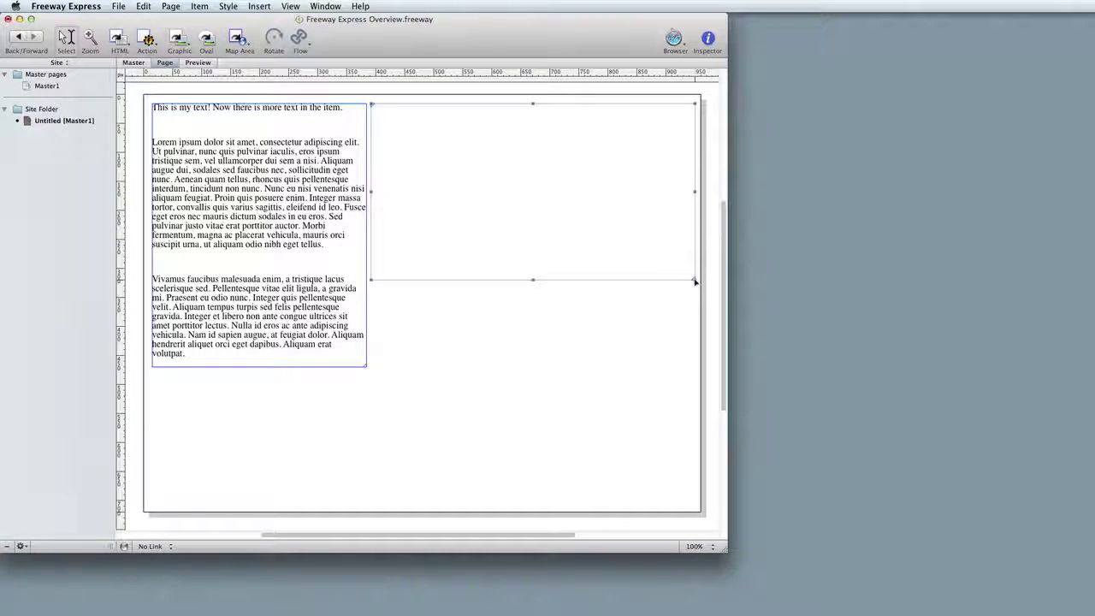
{"action": "left_click", "coordinate": [118, 6]}
- Import the Large iStock JPG from the Media folder into the graphic box
{"action": "left_click", "coordinate": [118, 133]}
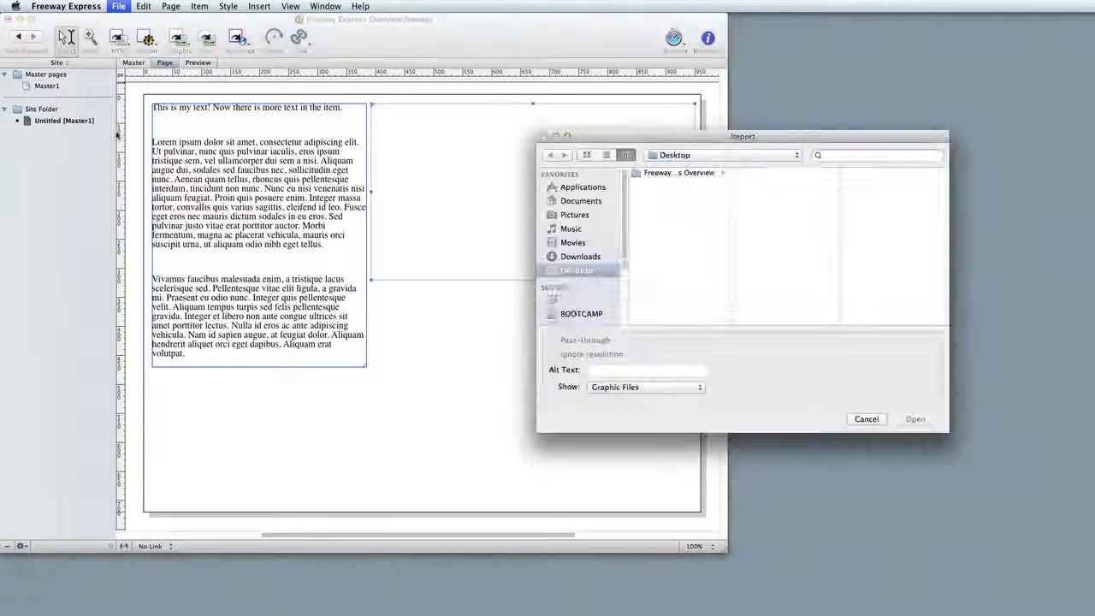
{"action": "left_click", "coordinate": [705, 174]}
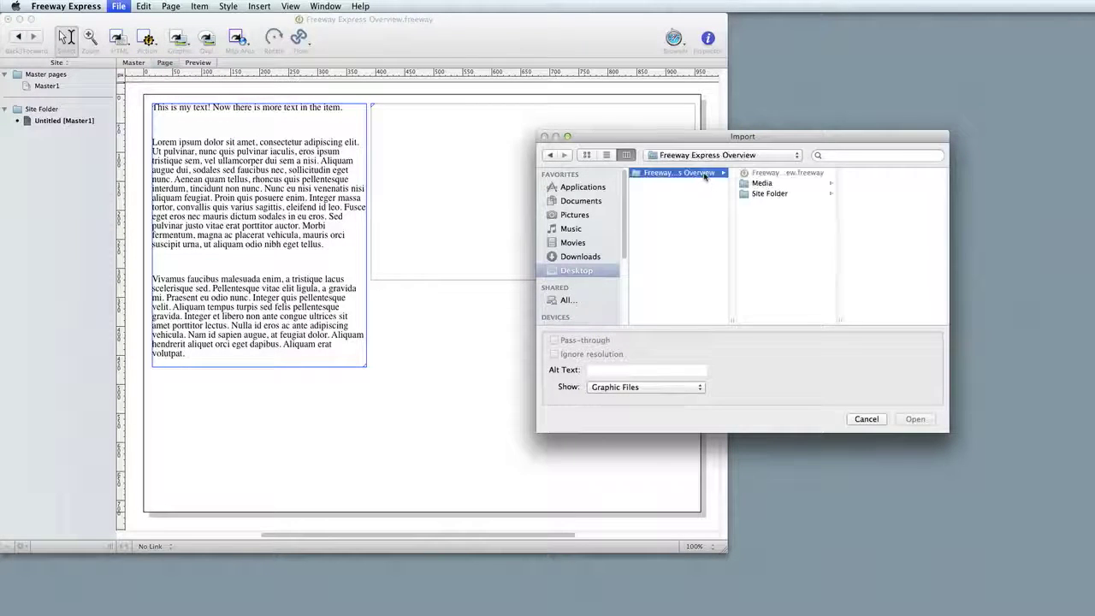
{"action": "left_click", "coordinate": [761, 183]}
{"action": "left_click", "coordinate": [872, 173]}
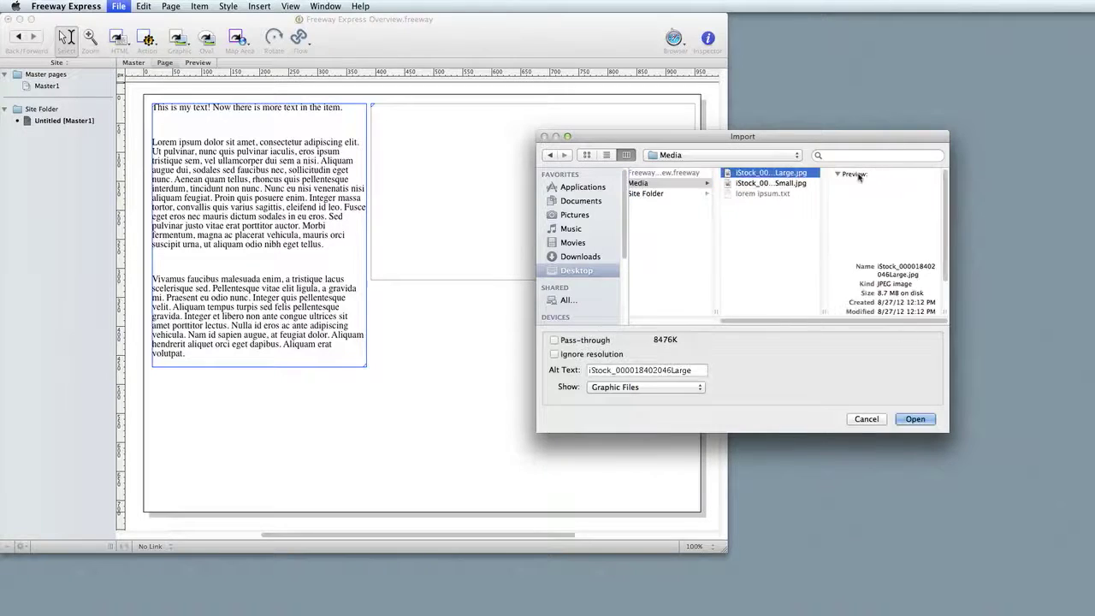
{"action": "left_click", "coordinate": [913, 419]}
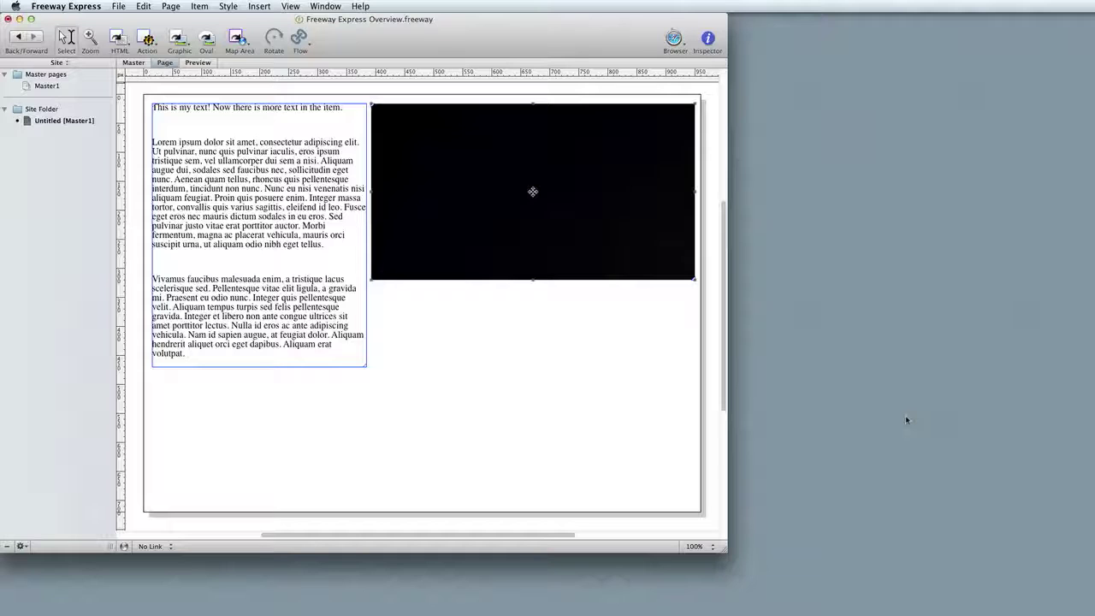
- Apply Scale and Pad to the bulldog photo, then Fit Box to Content
{"action": "left_click", "coordinate": [202, 6]}
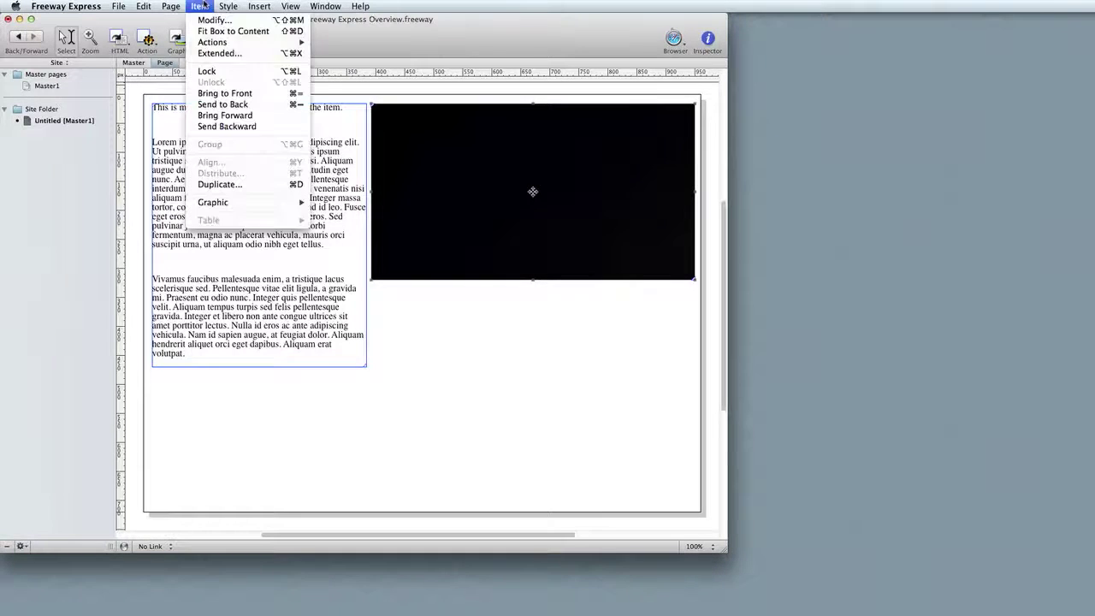
{"action": "mouse_move", "coordinate": [214, 202]}
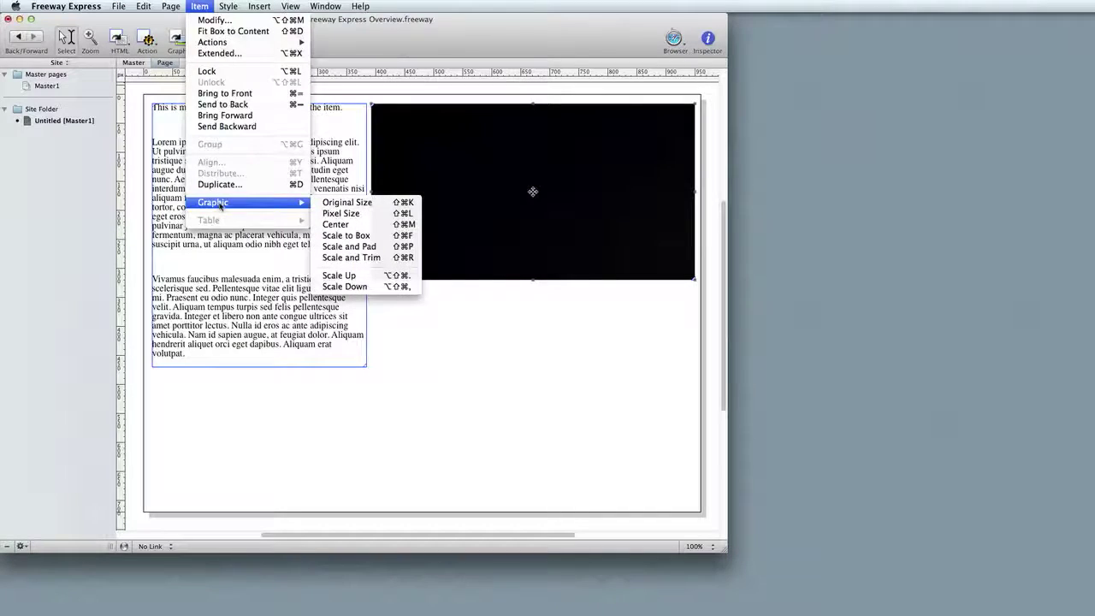
{"action": "left_click", "coordinate": [368, 248]}
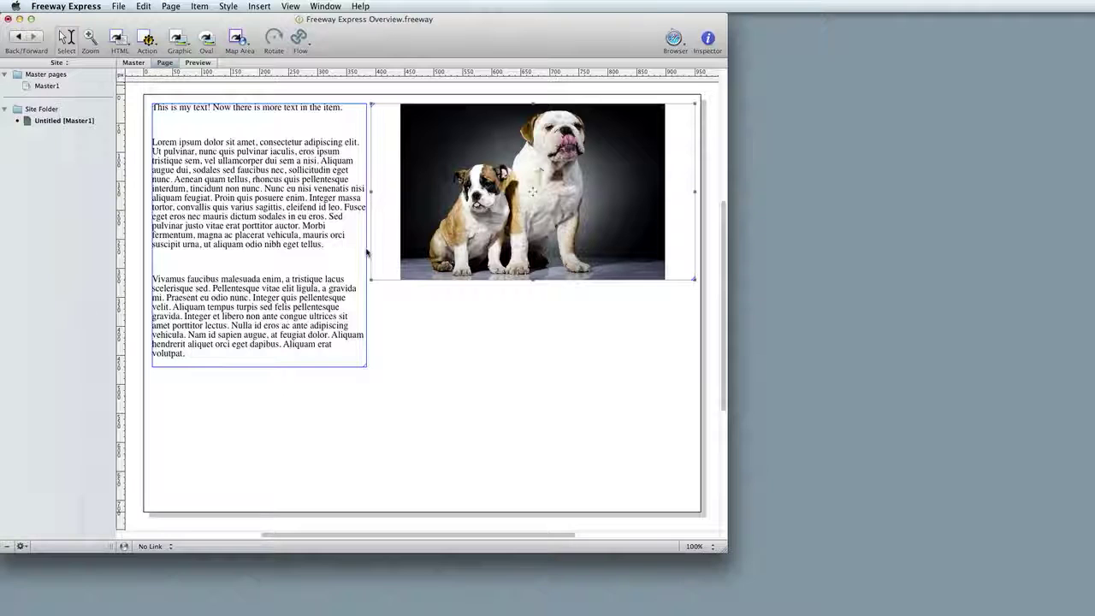
{"action": "left_click", "coordinate": [200, 6]}
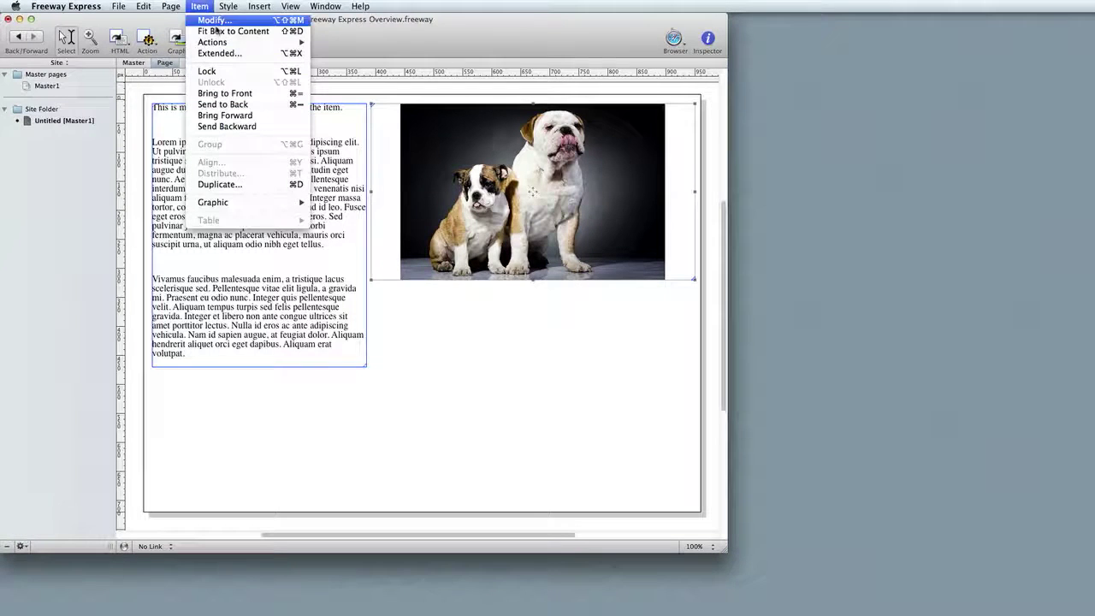
{"action": "left_click", "coordinate": [217, 31]}
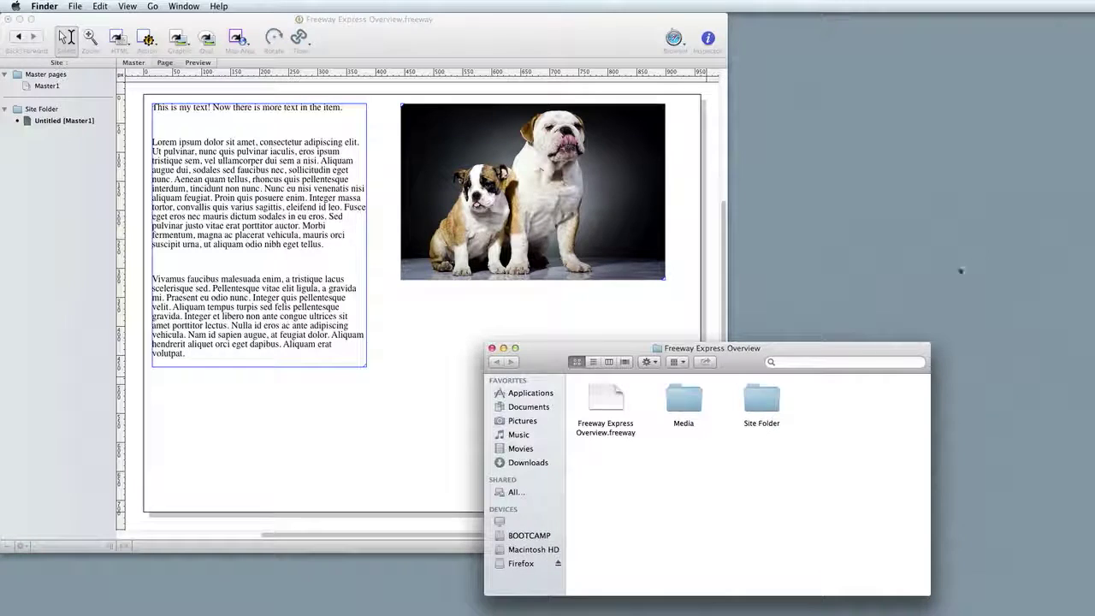
- Drag the Small iStock orchid JPG from the Media folder onto the page beneath the bulldog photo
{"action": "left_click", "coordinate": [679, 406]}
{"action": "double_click", "coordinate": [678, 405]}
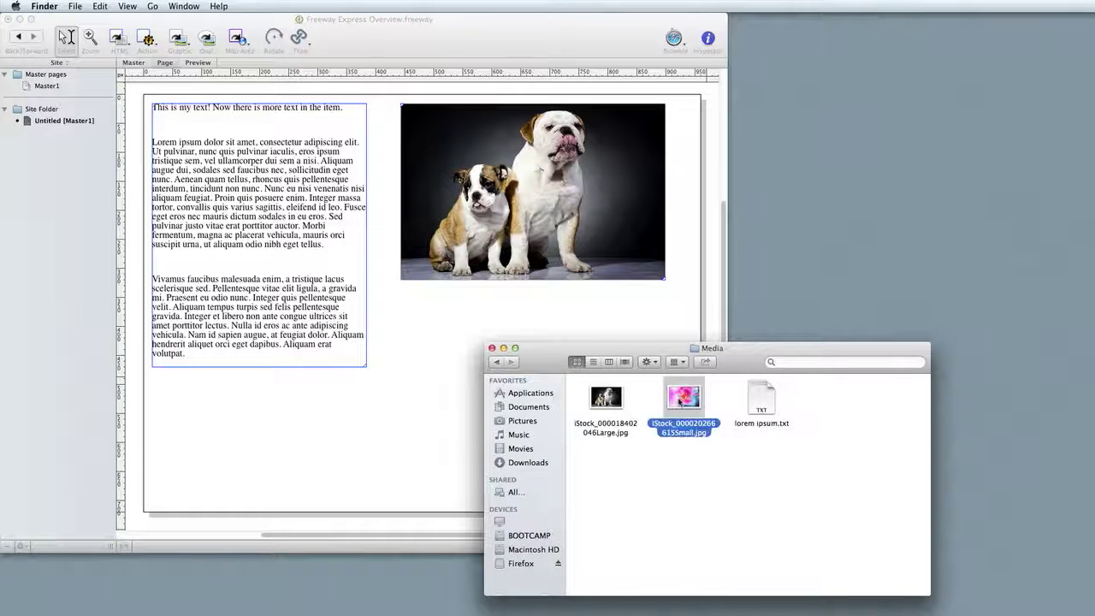
{"action": "left_click_drag", "start_coordinate": [683, 398], "coordinate": [407, 363]}
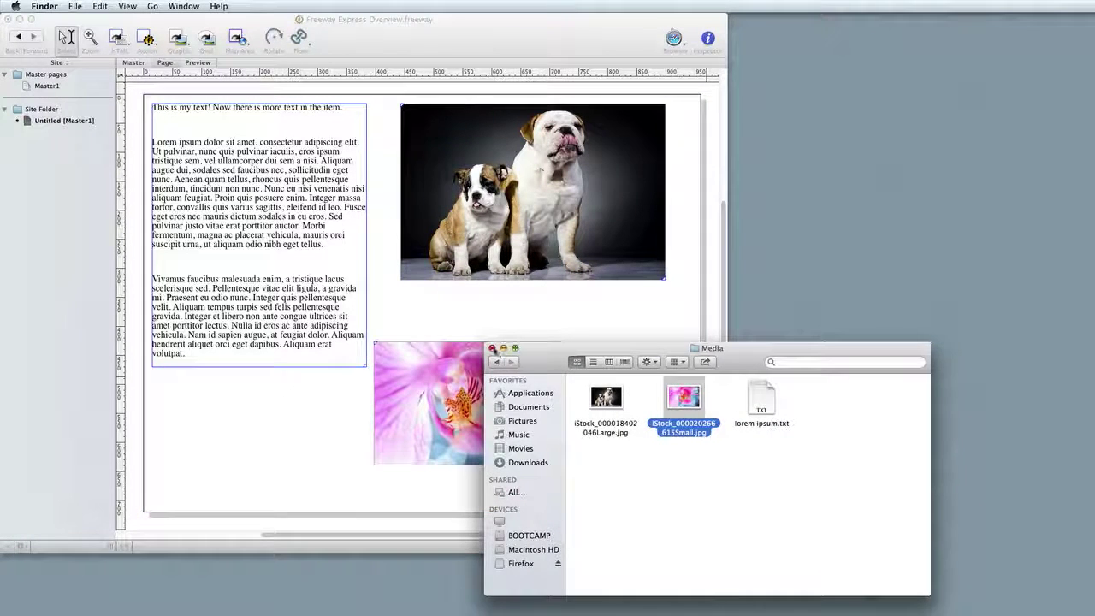
{"action": "left_click", "coordinate": [492, 348]}
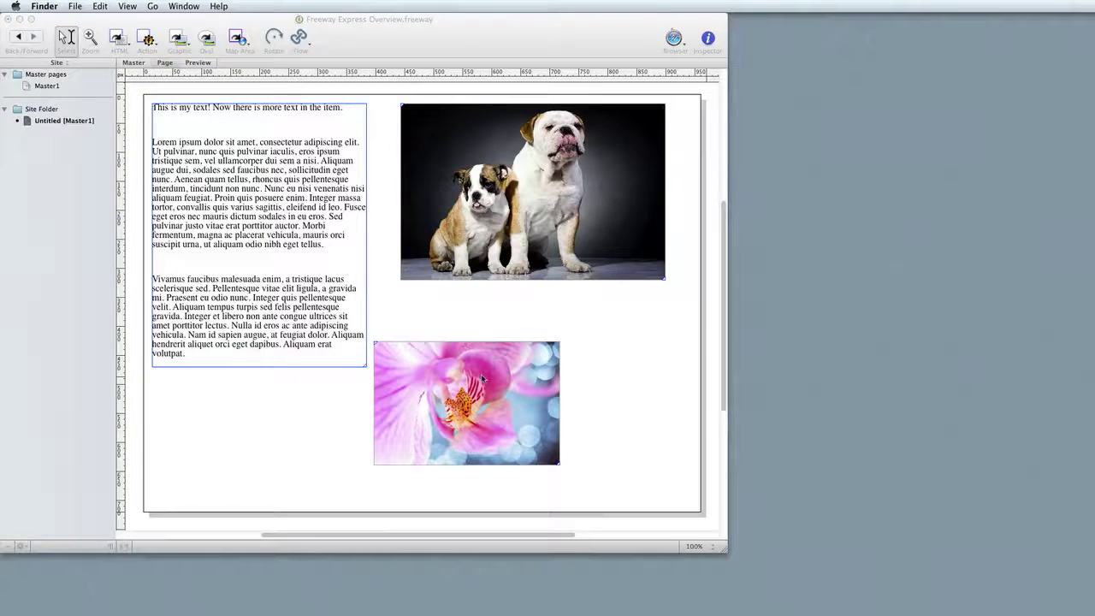
{"action": "left_click", "coordinate": [493, 350]}
{"action": "left_click_drag", "start_coordinate": [447, 423], "coordinate": [473, 370]}
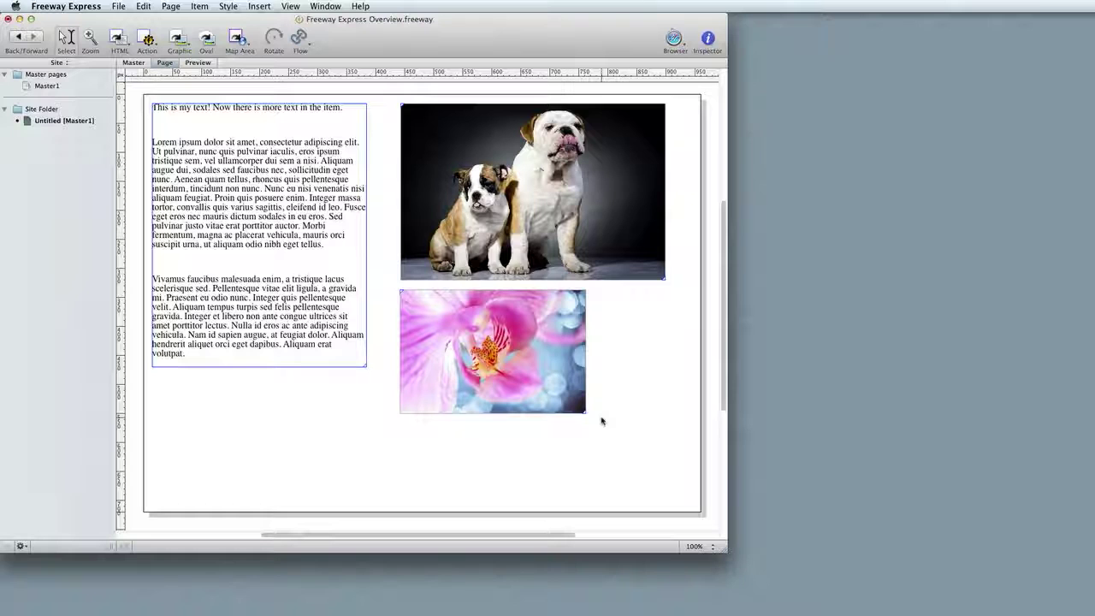
{"action": "left_click", "coordinate": [601, 420]}
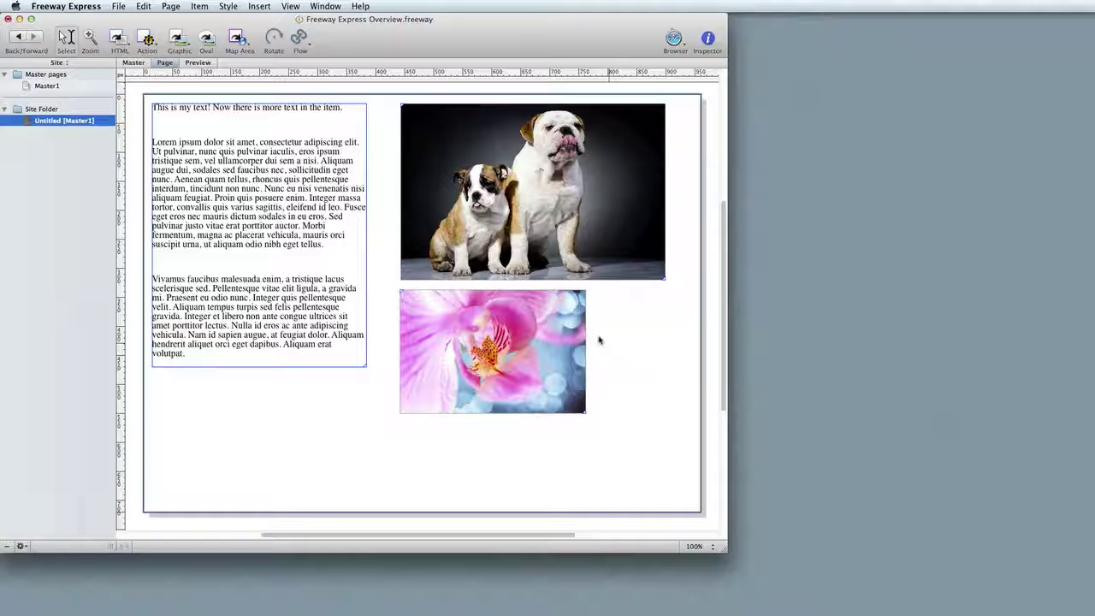
{"action": "left_click", "coordinate": [199, 64]}
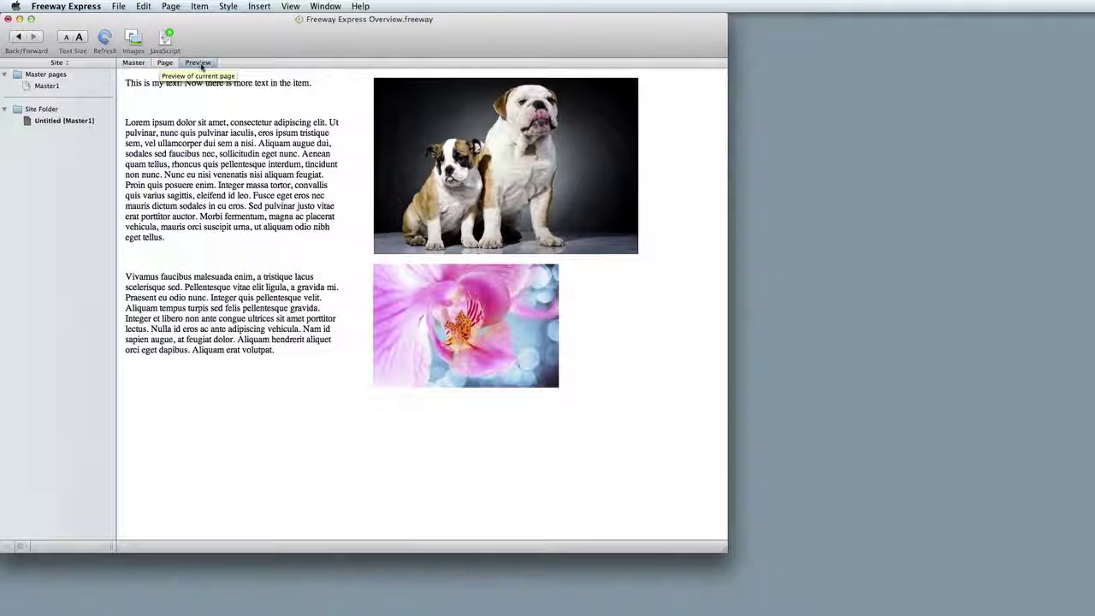
{"action": "left_click", "coordinate": [165, 63]}
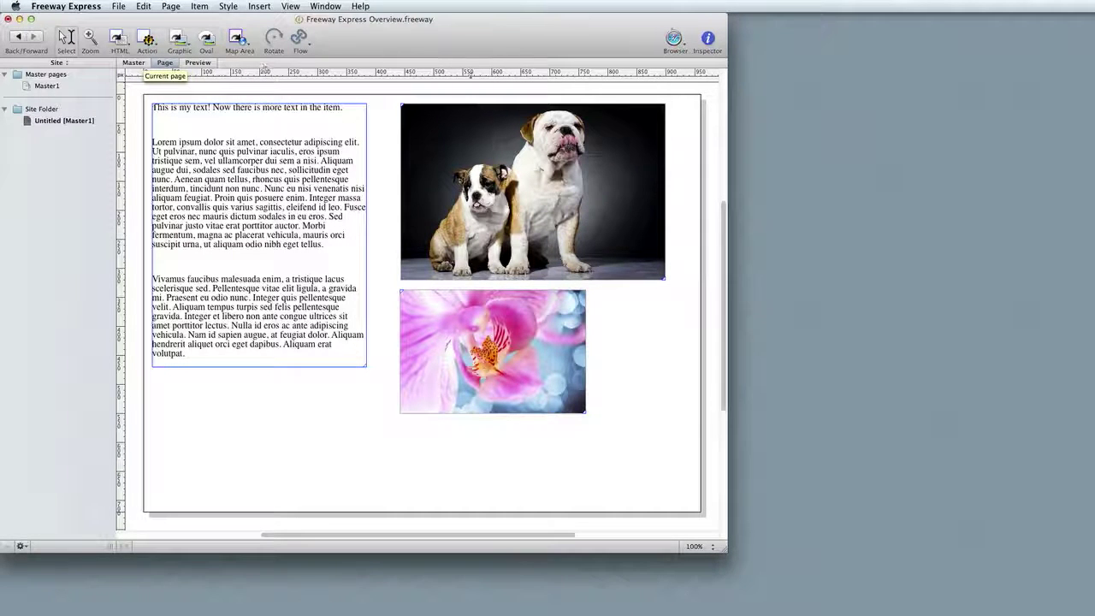
{"action": "left_click", "coordinate": [667, 42]}
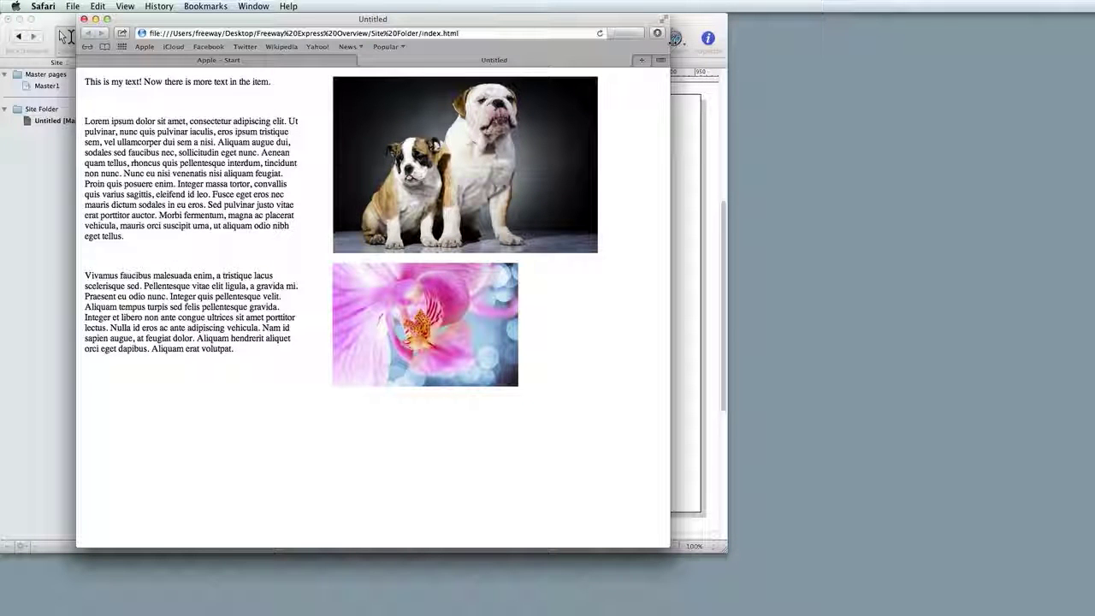
{"action": "key", "text": "super+q"}
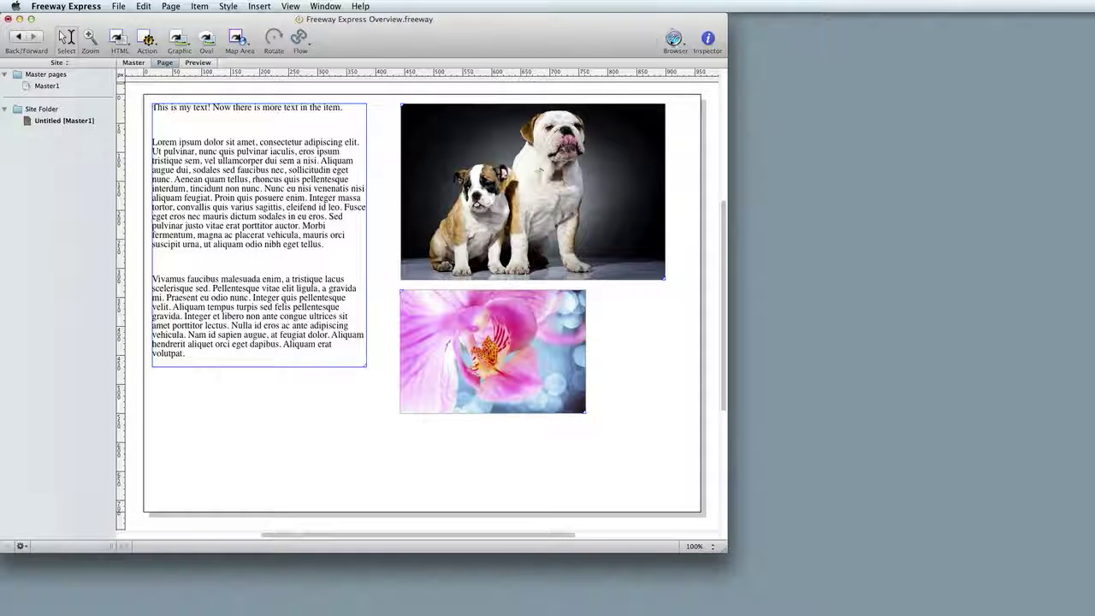
{"action": "left_click", "coordinate": [674, 39]}
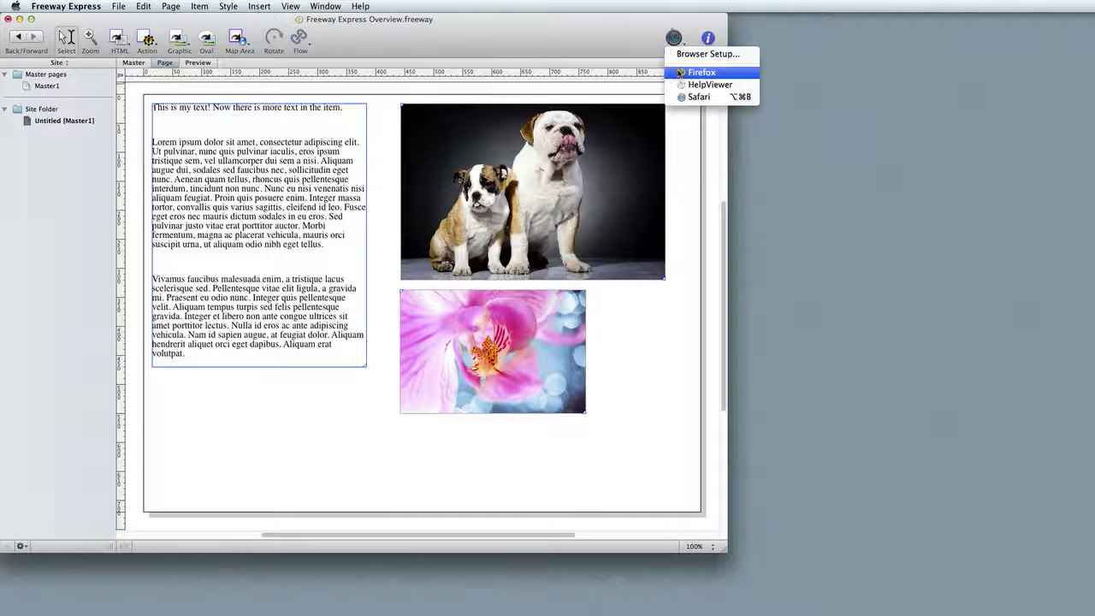
{"action": "left_click", "coordinate": [677, 73]}
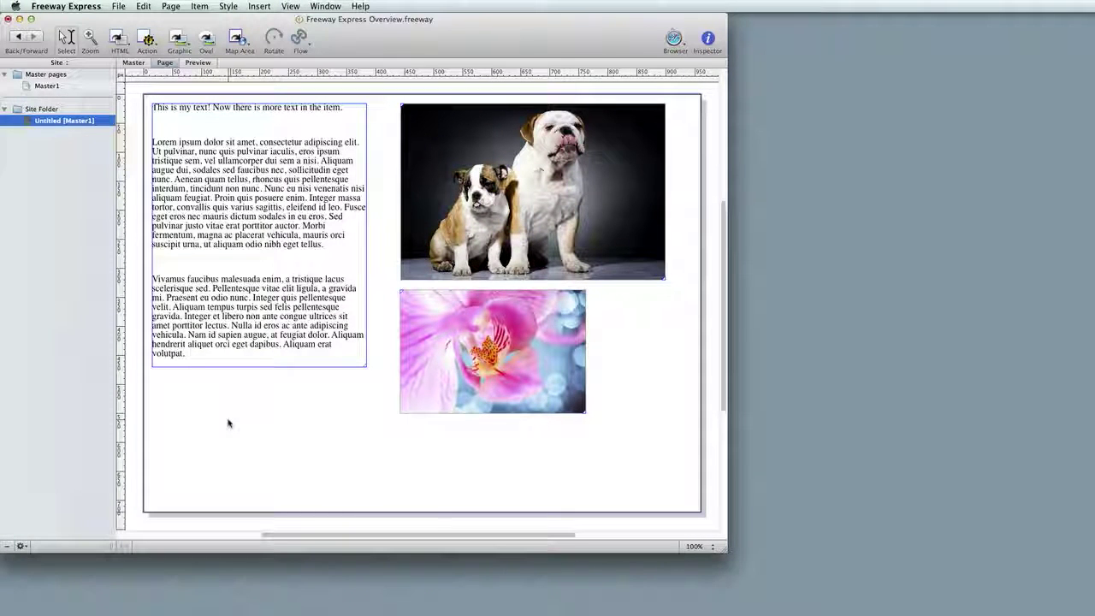
{"action": "left_click", "coordinate": [118, 6]}
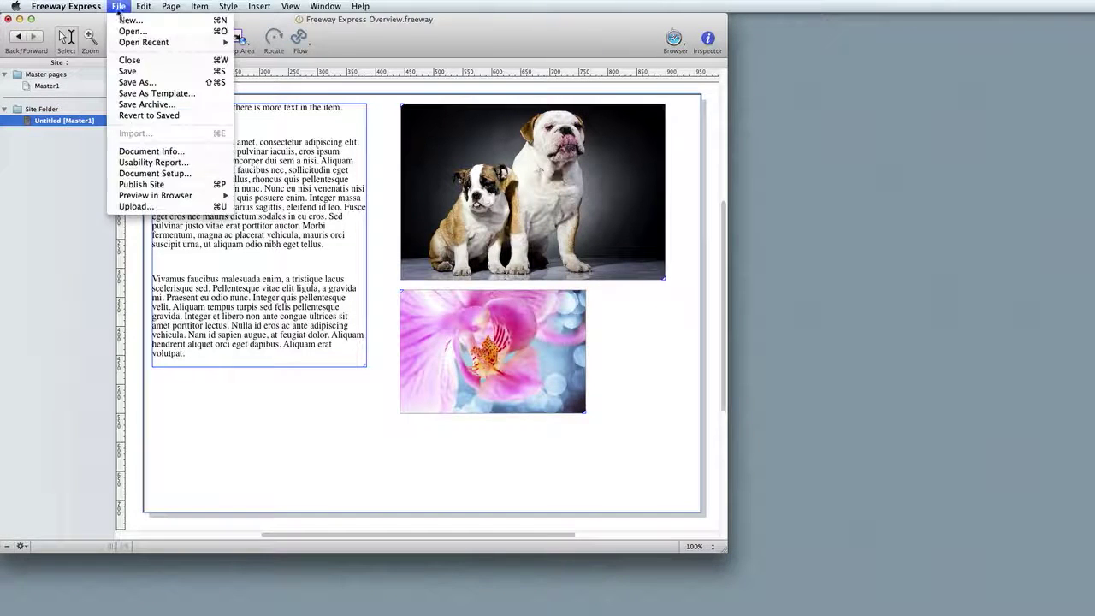
{"action": "left_click", "coordinate": [148, 211]}
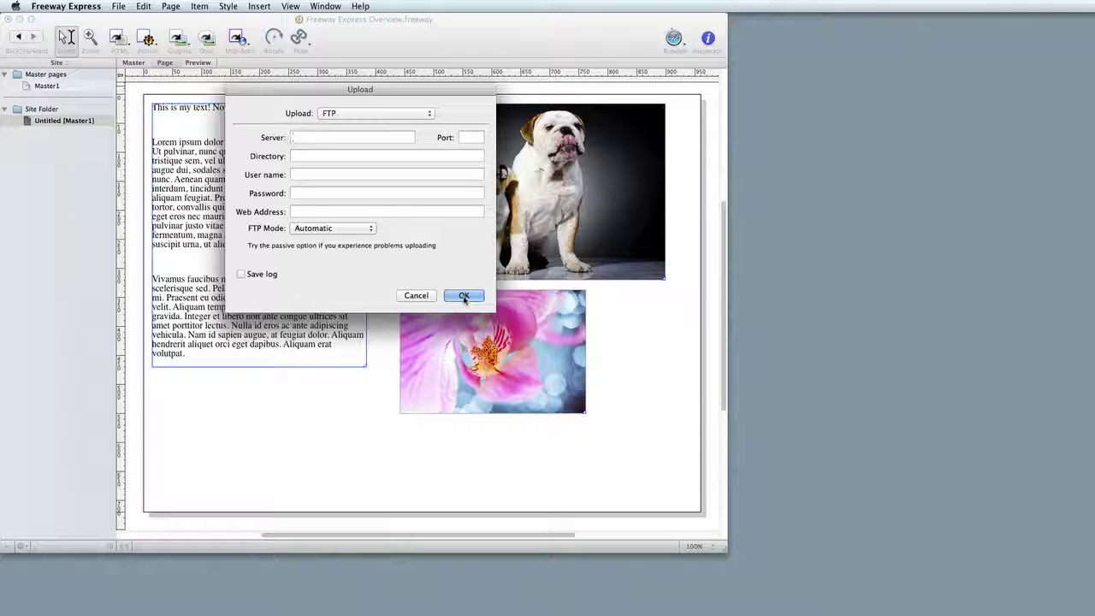
{"action": "left_click", "coordinate": [416, 296]}
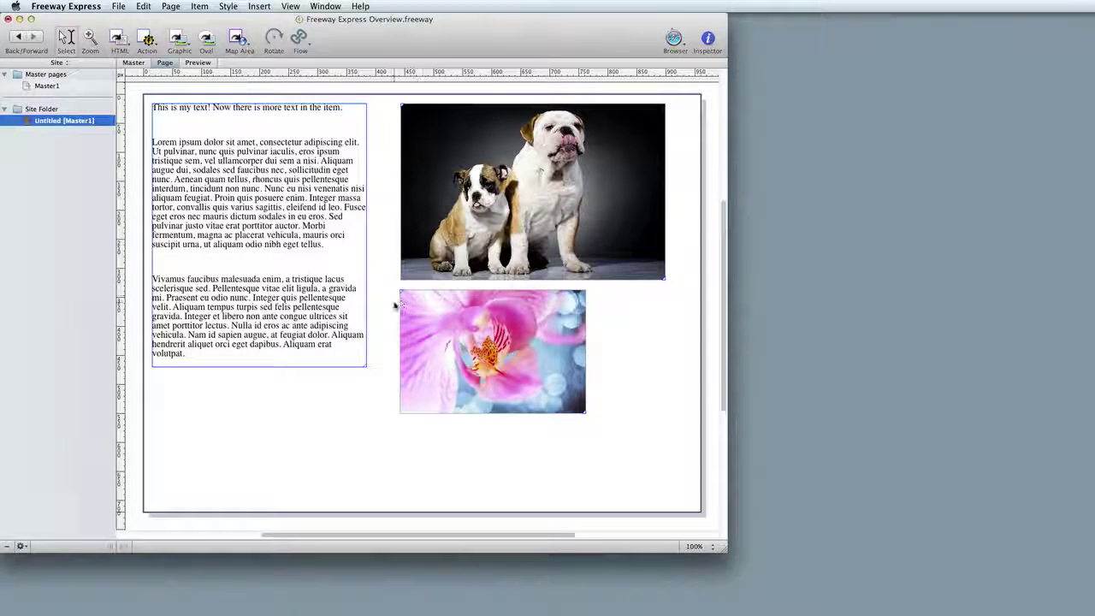